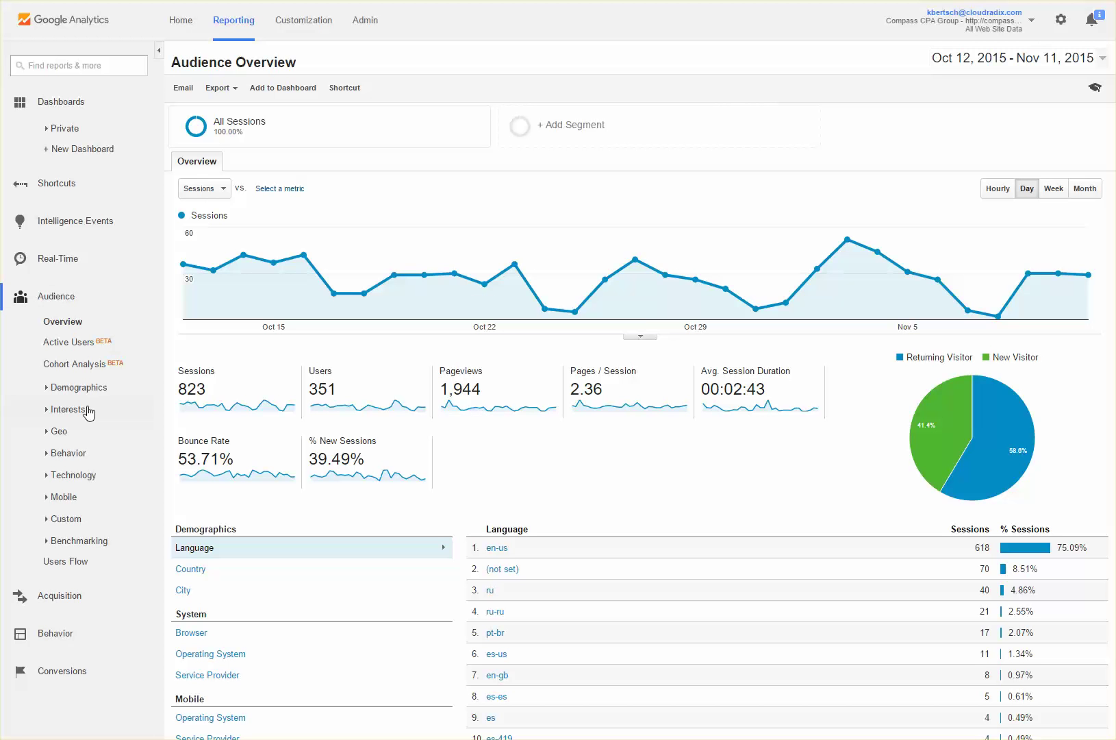
Step: Open Acquisition > All Traffic > Source/Medium and highlight best-seo-software.xyz's 7.29% session share
{"action": "left_click", "coordinate": [65, 596]}
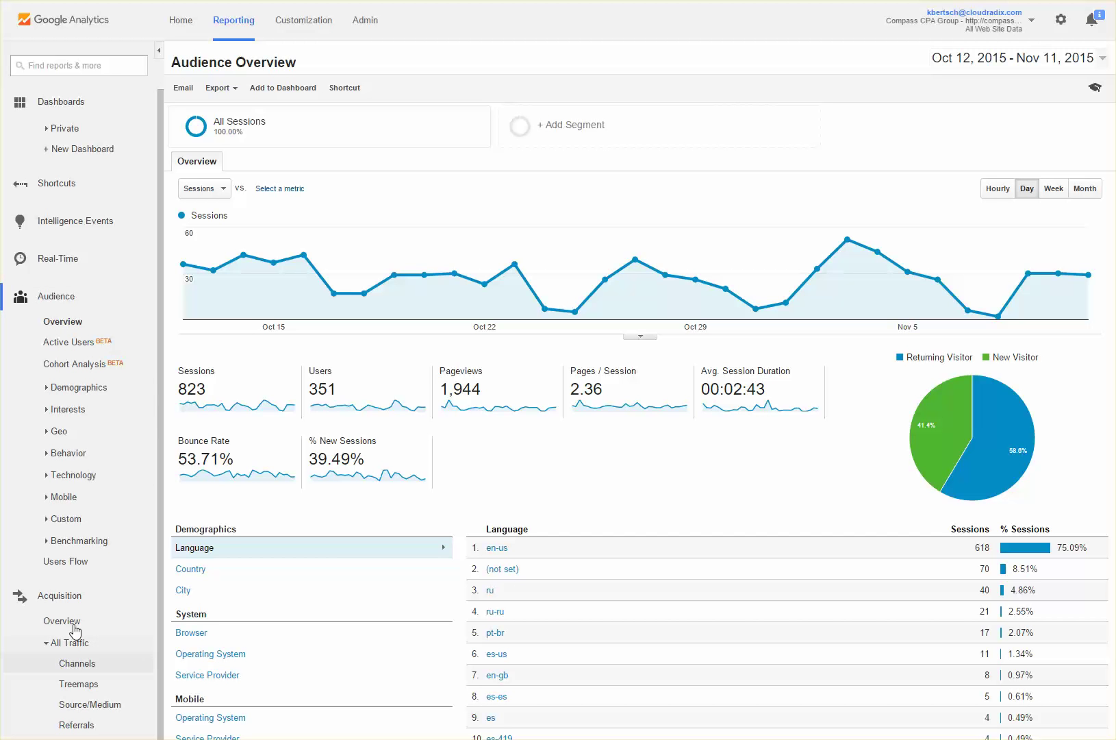
{"action": "left_click", "coordinate": [94, 706]}
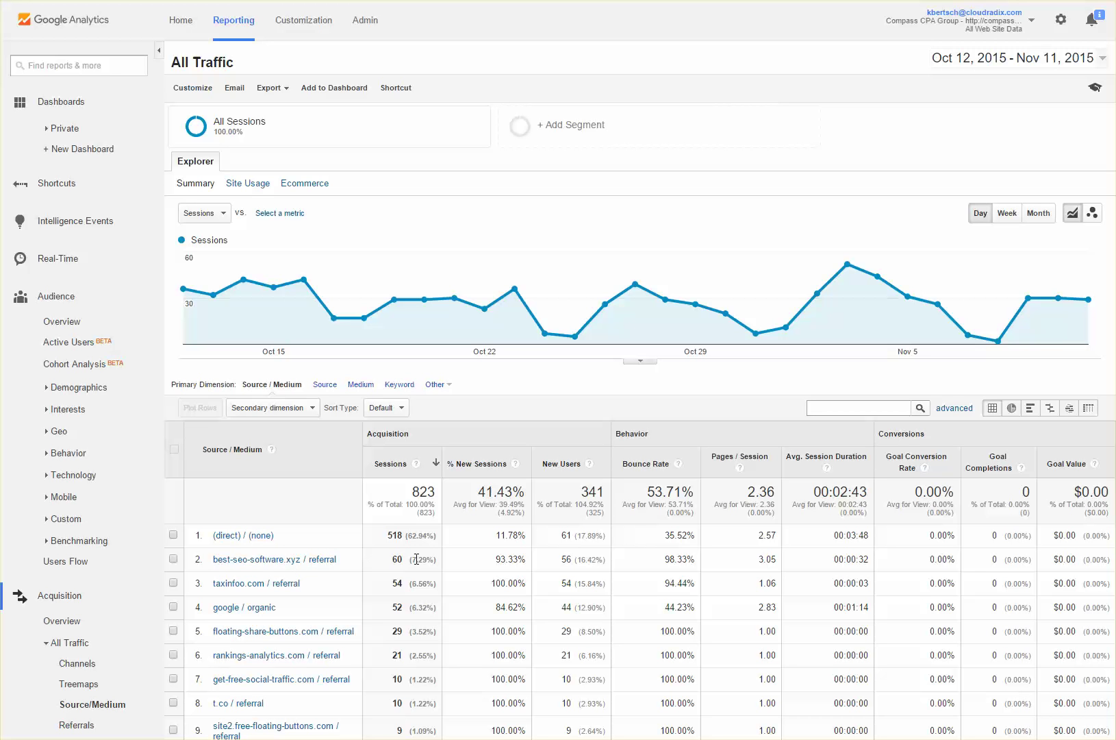
{"action": "mouse_move", "coordinate": [411, 561]}
{"action": "left_mouse_down"}
{"action": "mouse_move", "coordinate": [428, 560]}
{"action": "mouse_move", "coordinate": [430, 584]}
{"action": "left_mouse_up"}
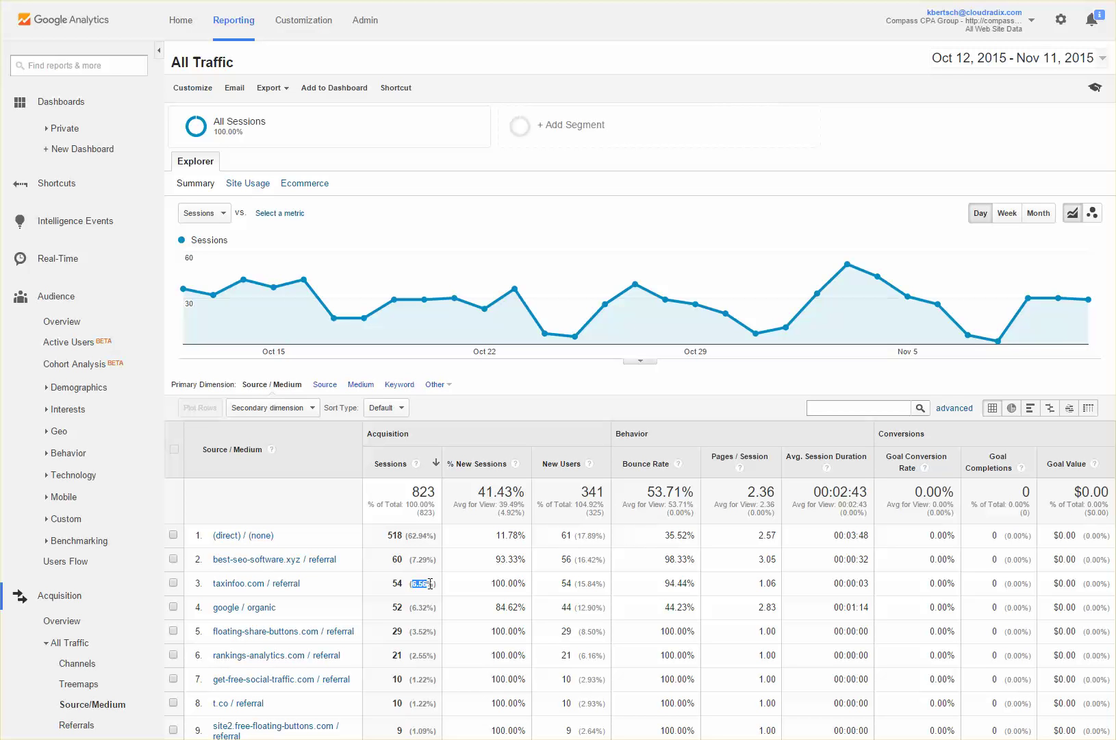
{"action": "left_click_drag", "start_coordinate": [412, 631], "coordinate": [427, 631]}
{"action": "left_click", "coordinate": [442, 631]}
Step: Select and copy the referral source name best-seo-software.xyz from row 2
{"action": "left_click_drag", "start_coordinate": [226, 564], "coordinate": [302, 566]}
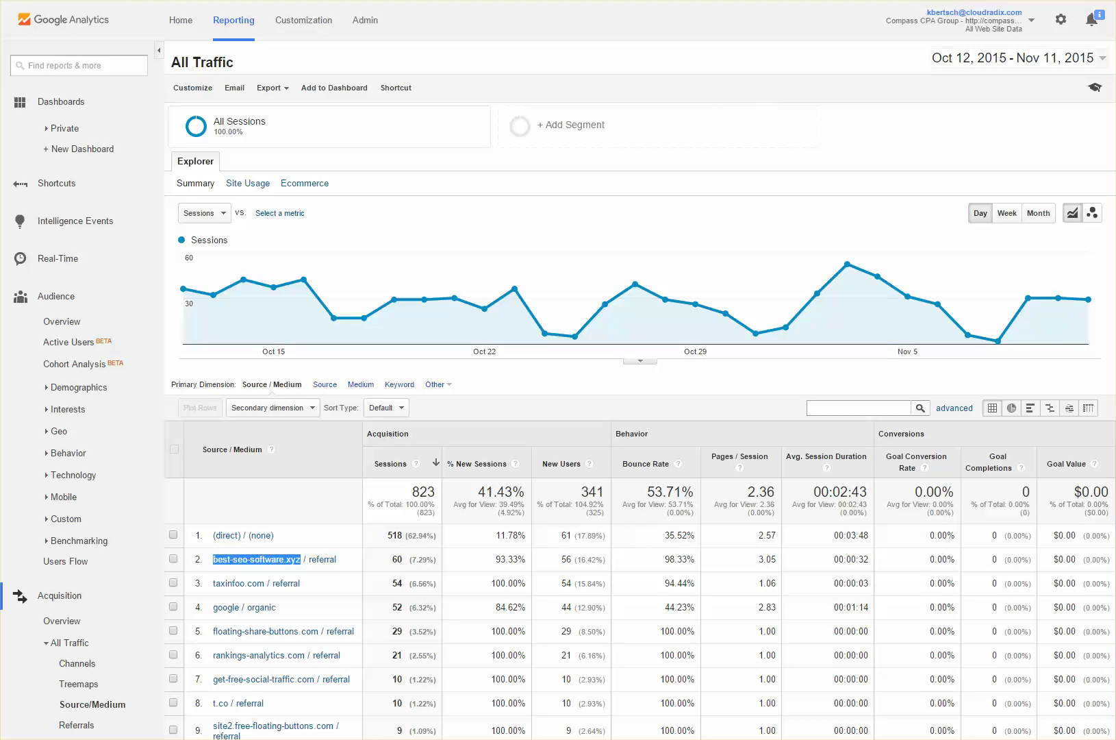
{"action": "key", "text": "alt+Tab"}
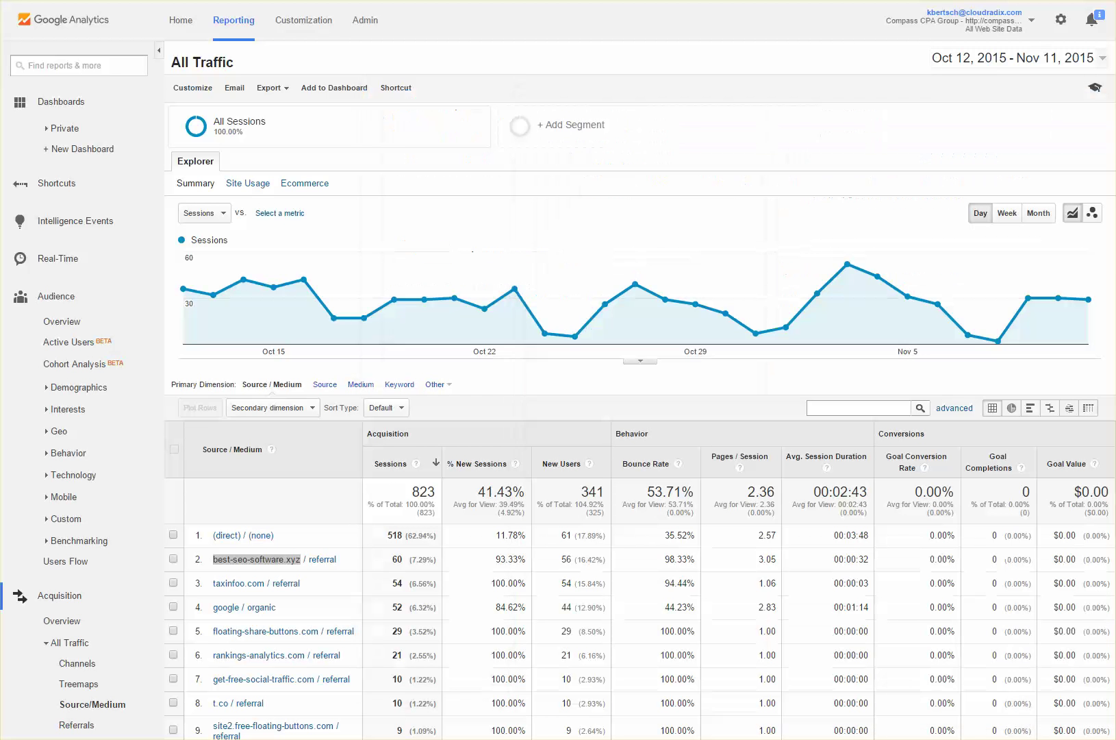
Step: Go to Admin and open the All Web Site Data view's Filters list
{"action": "left_click", "coordinate": [367, 20]}
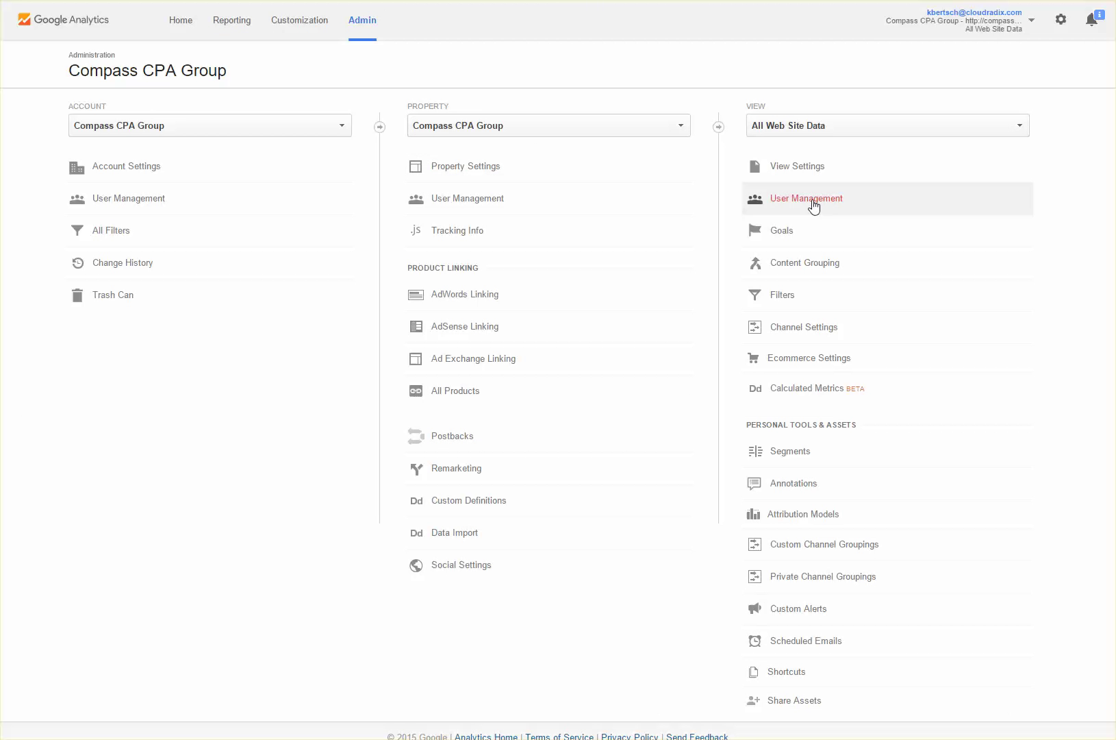
{"action": "left_click", "coordinate": [793, 302]}
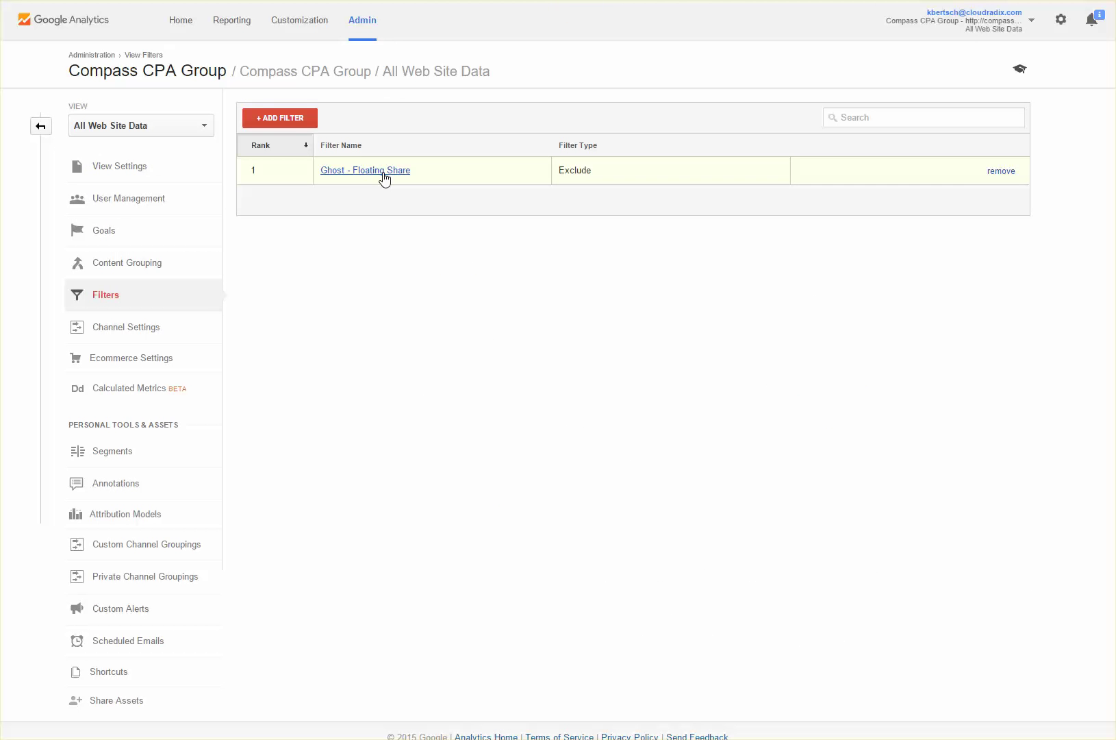
Step: Add a new filter named 'Ghost - Best SEO Software'
{"action": "left_click", "coordinate": [288, 121]}
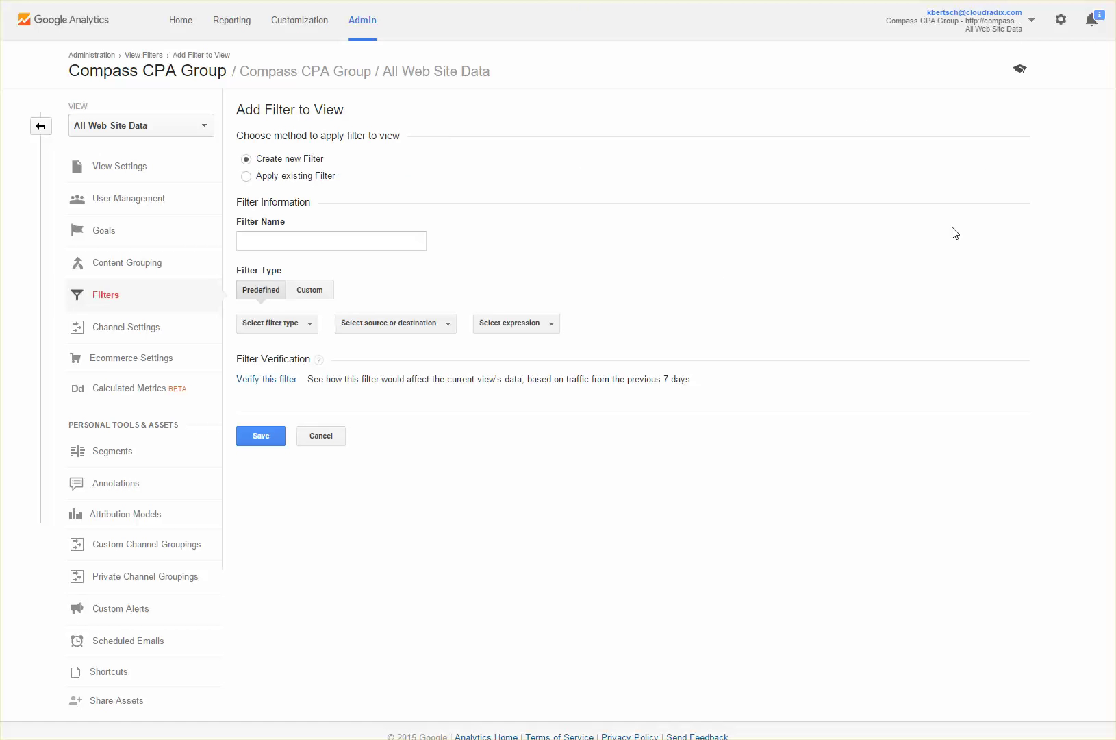
{"action": "left_click", "coordinate": [318, 233]}
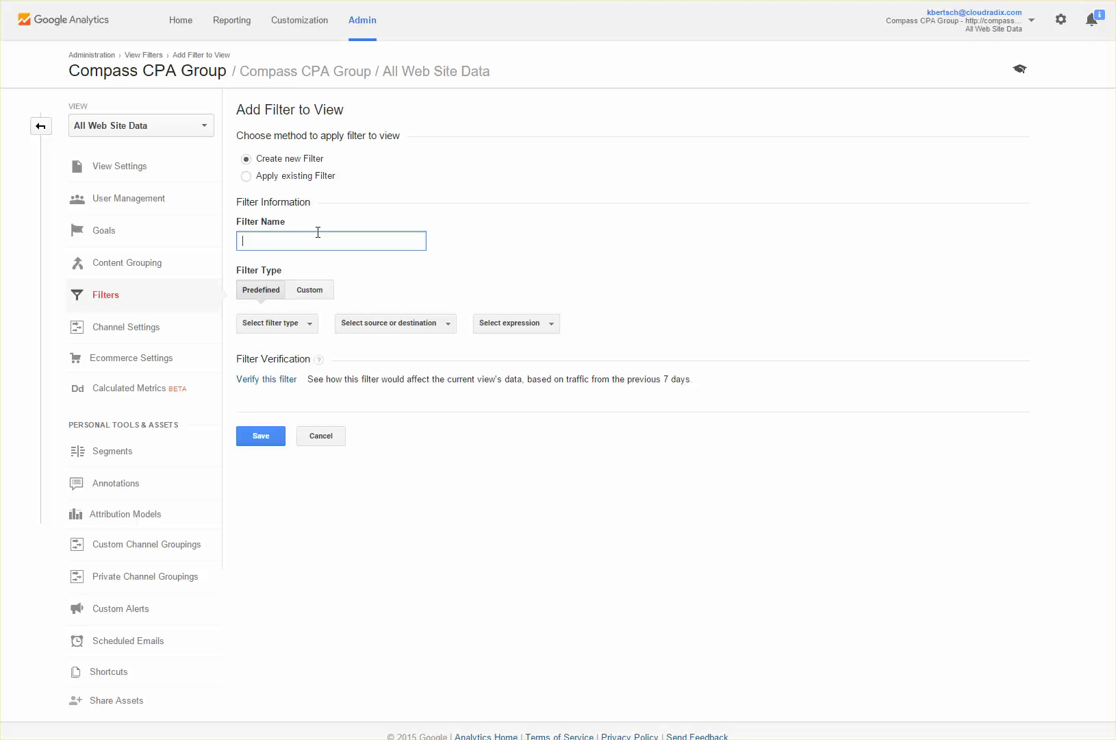
{"action": "type", "text": "Ghost "}
{"action": "type", "text": "- Best "}
{"action": "type", "text": "SEO"}
{"action": "type", "text": " Soft"}
{"action": "type", "text": "ware"}
Step: Make it a Custom exclude filter on the Campaign Source field
{"action": "left_click", "coordinate": [325, 291]}
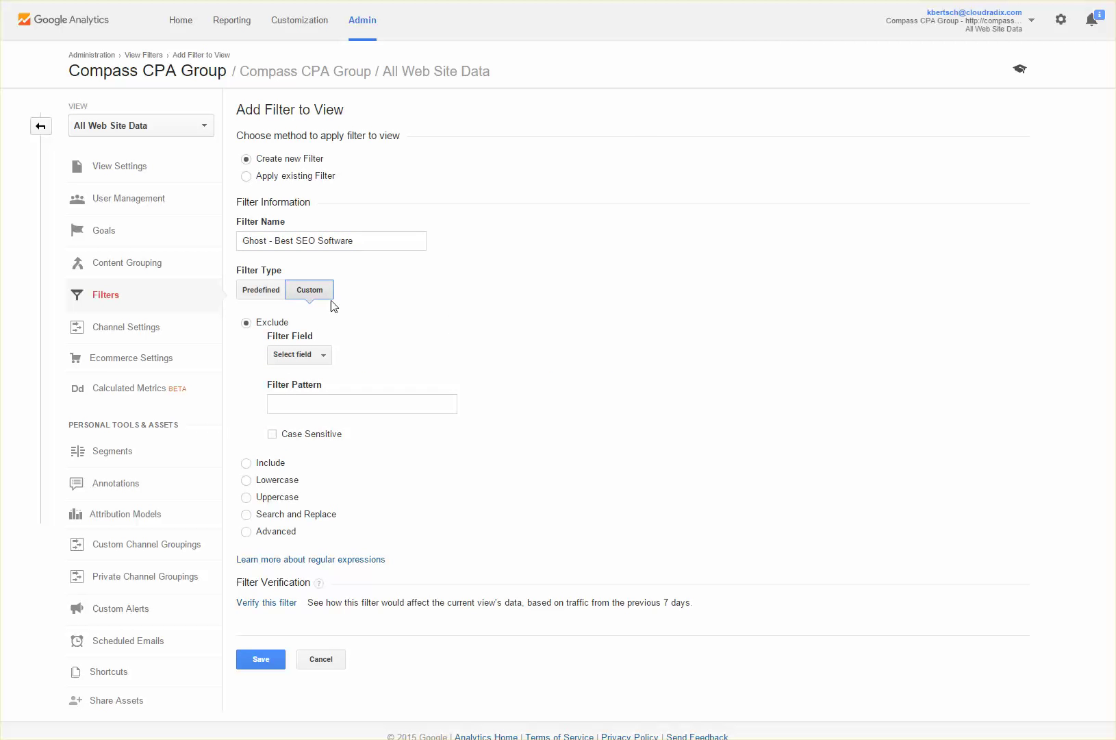
{"action": "left_click", "coordinate": [315, 356]}
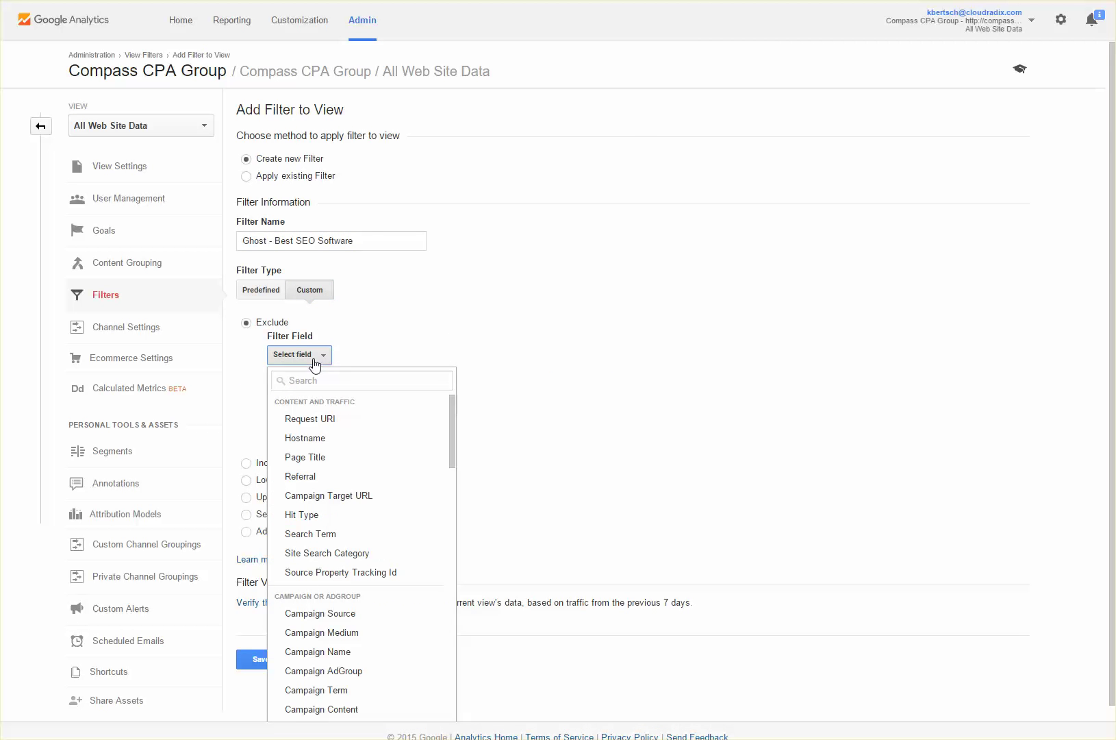
{"action": "type", "text": "camp"}
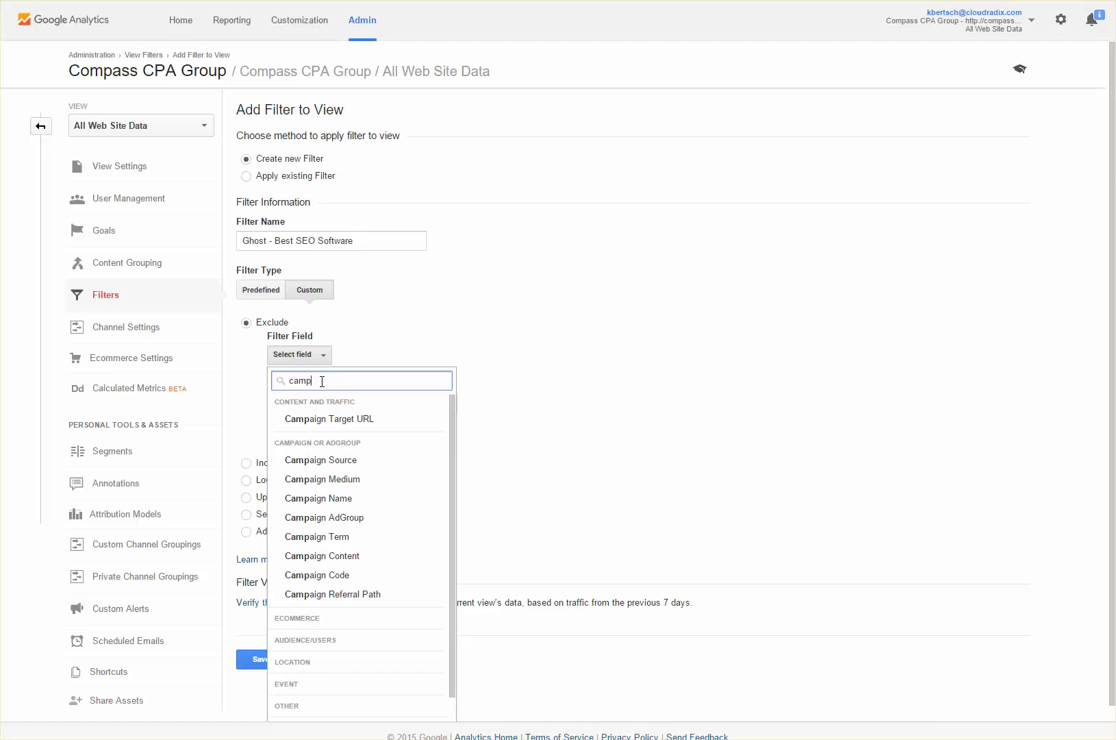
{"action": "left_click", "coordinate": [326, 461]}
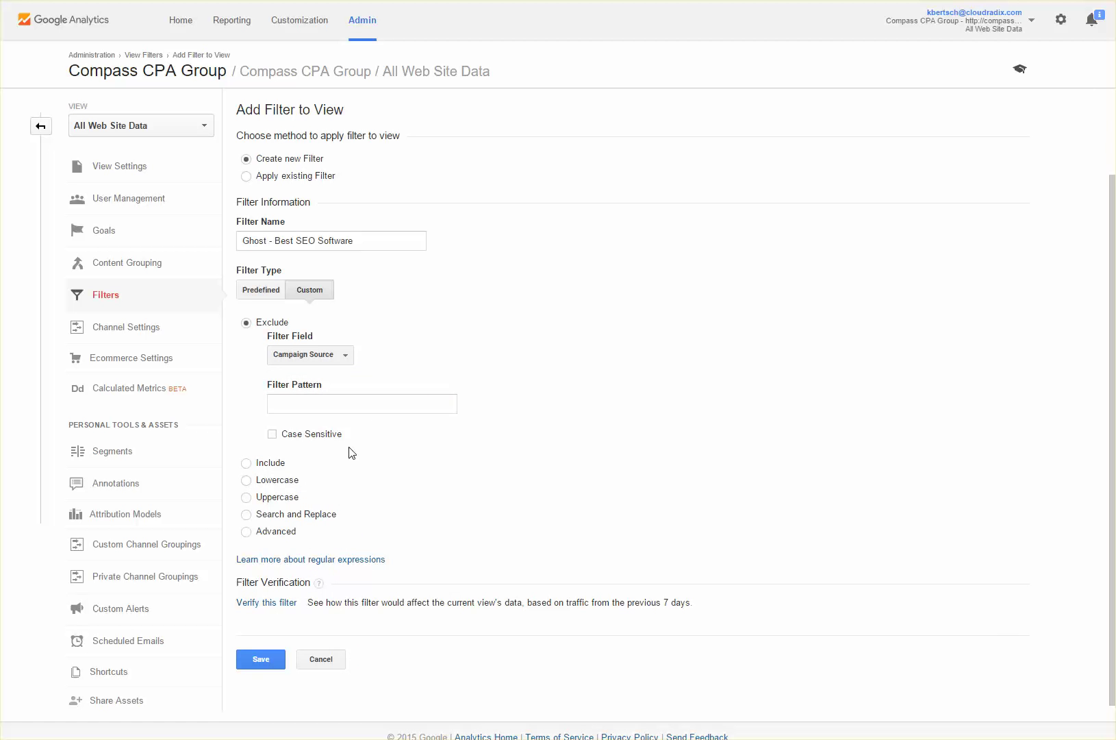
Step: Set the filter pattern to best-seo-software.xyz and save the filter
{"action": "left_click", "coordinate": [368, 404]}
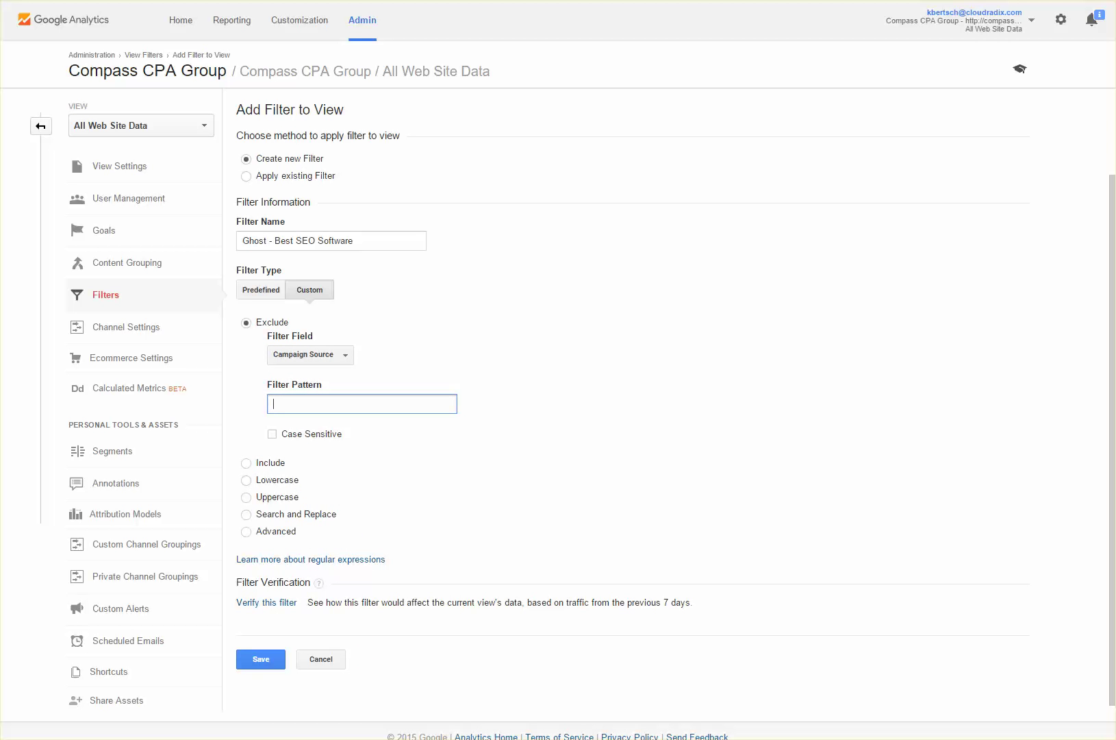
{"action": "left_click", "coordinate": [419, 406]}
{"action": "type", "text": "best-seo-software.xyz"}
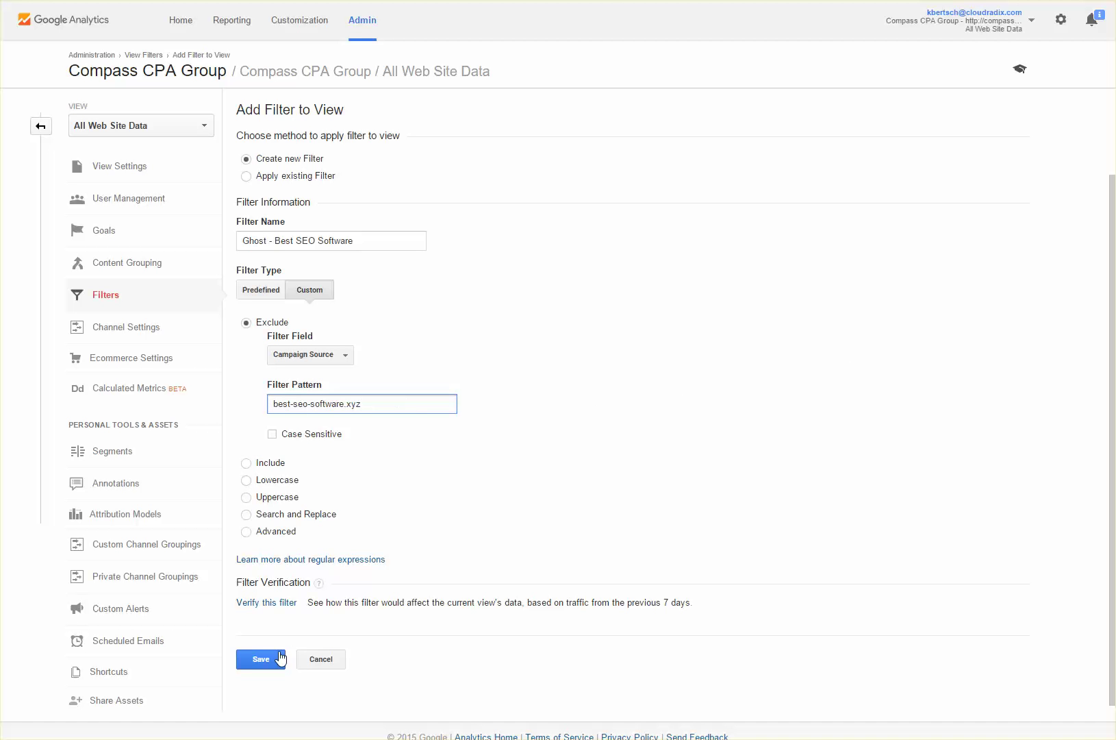
{"action": "left_click", "coordinate": [280, 660]}
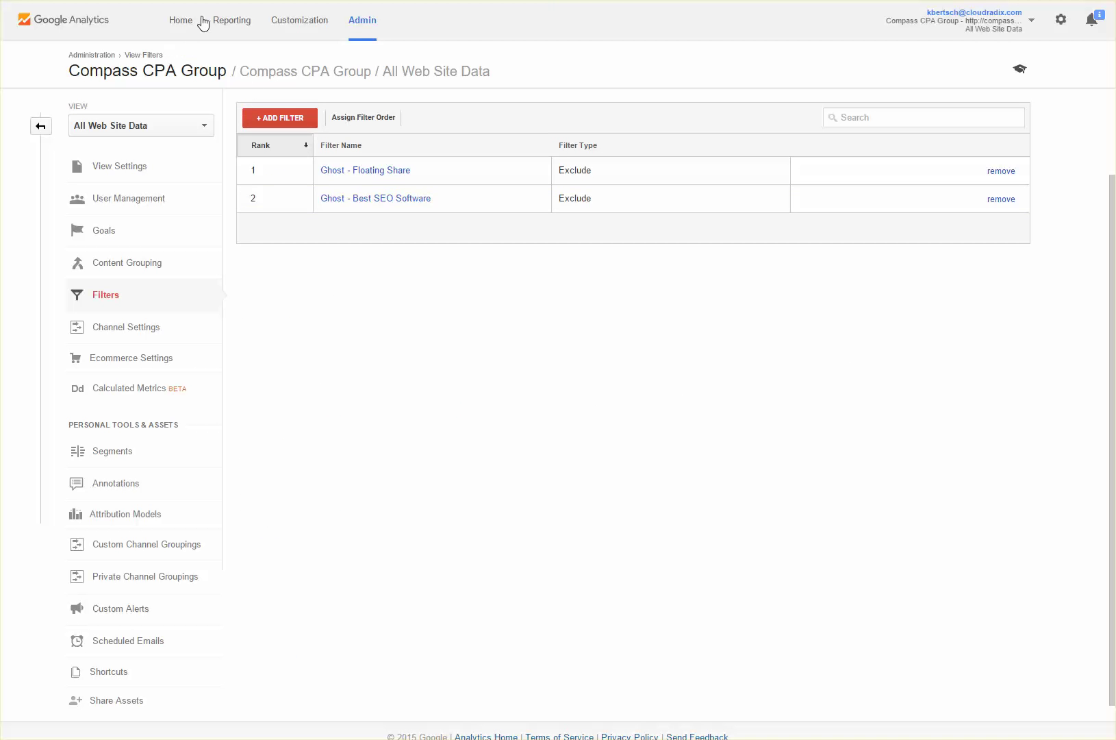
Step: Open Compass CPA Group's All Web Site Data view and its Acquisition Overview report
{"action": "left_click", "coordinate": [181, 20]}
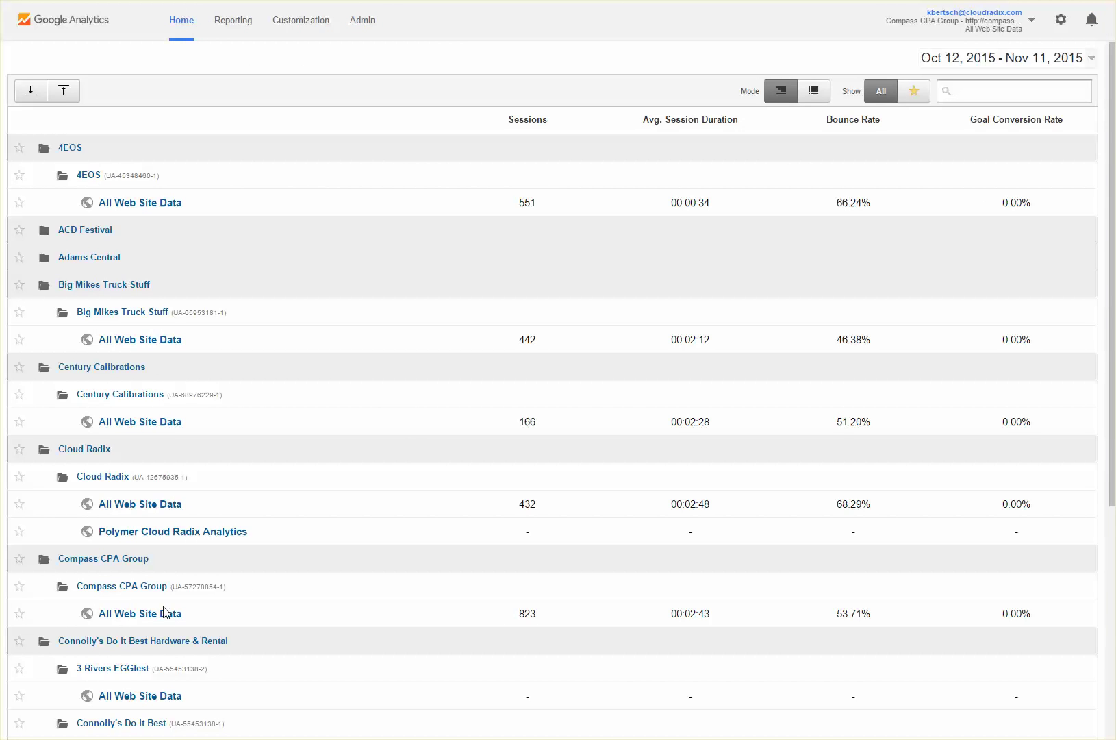
{"action": "left_click", "coordinate": [164, 612]}
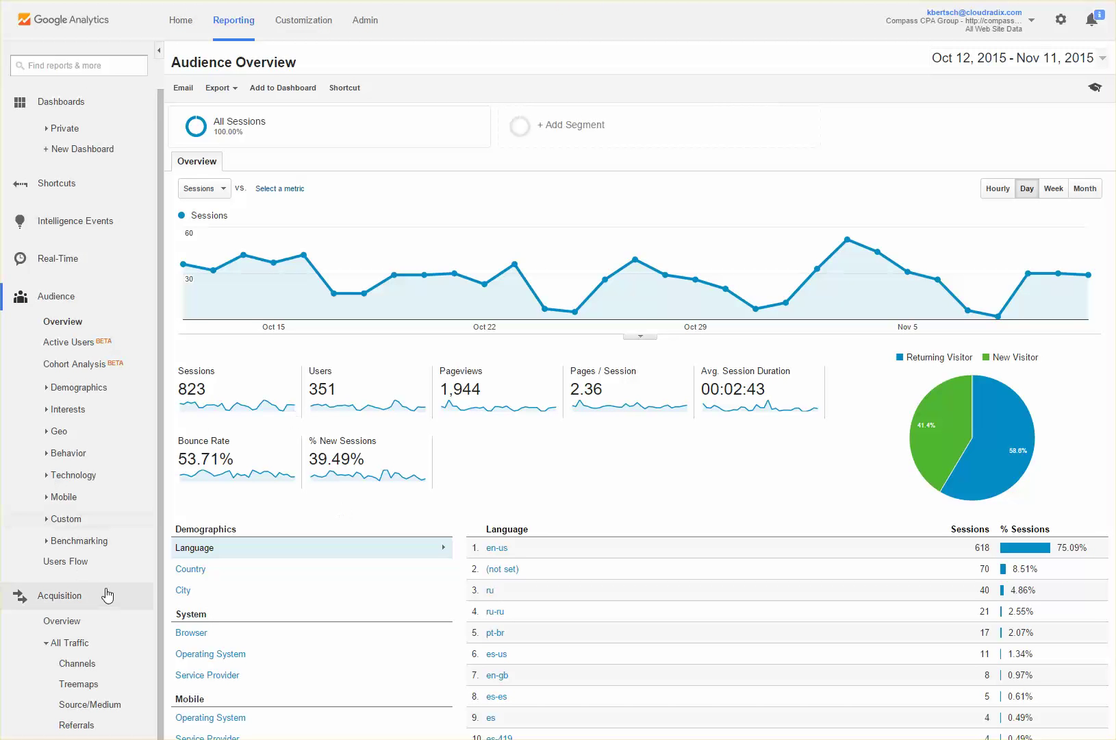
{"action": "left_click", "coordinate": [76, 622]}
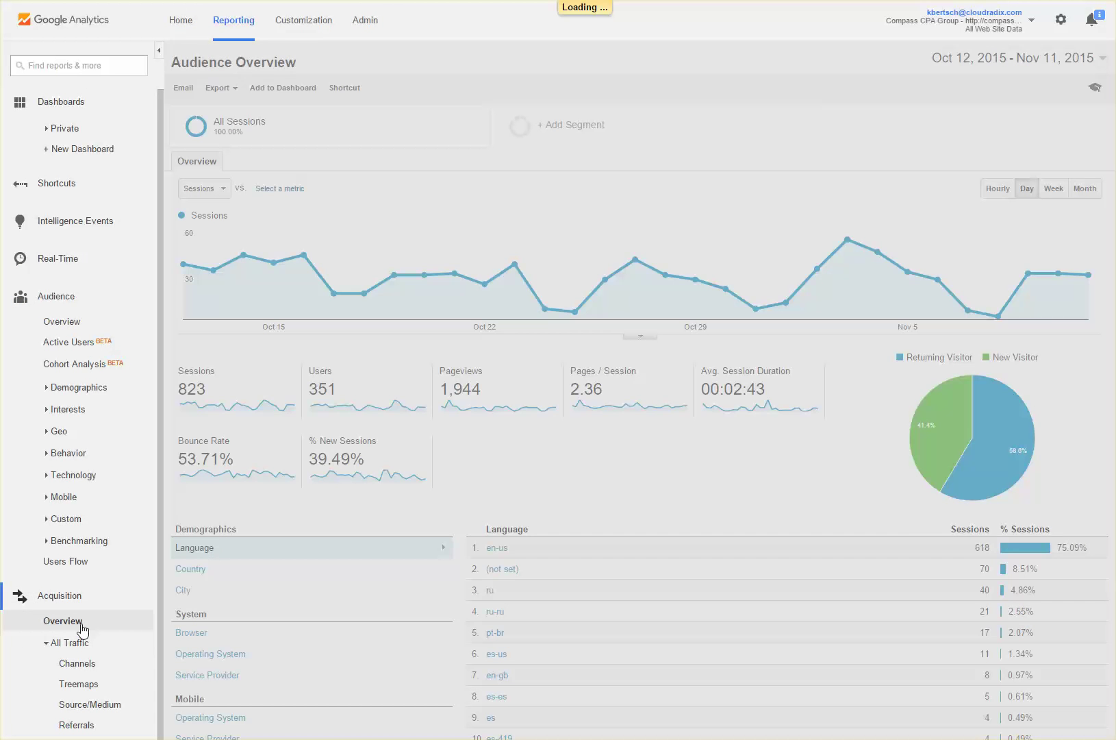
{"action": "scroll", "coordinate": [96, 563], "scroll_direction": "down", "scroll_amount": 1}
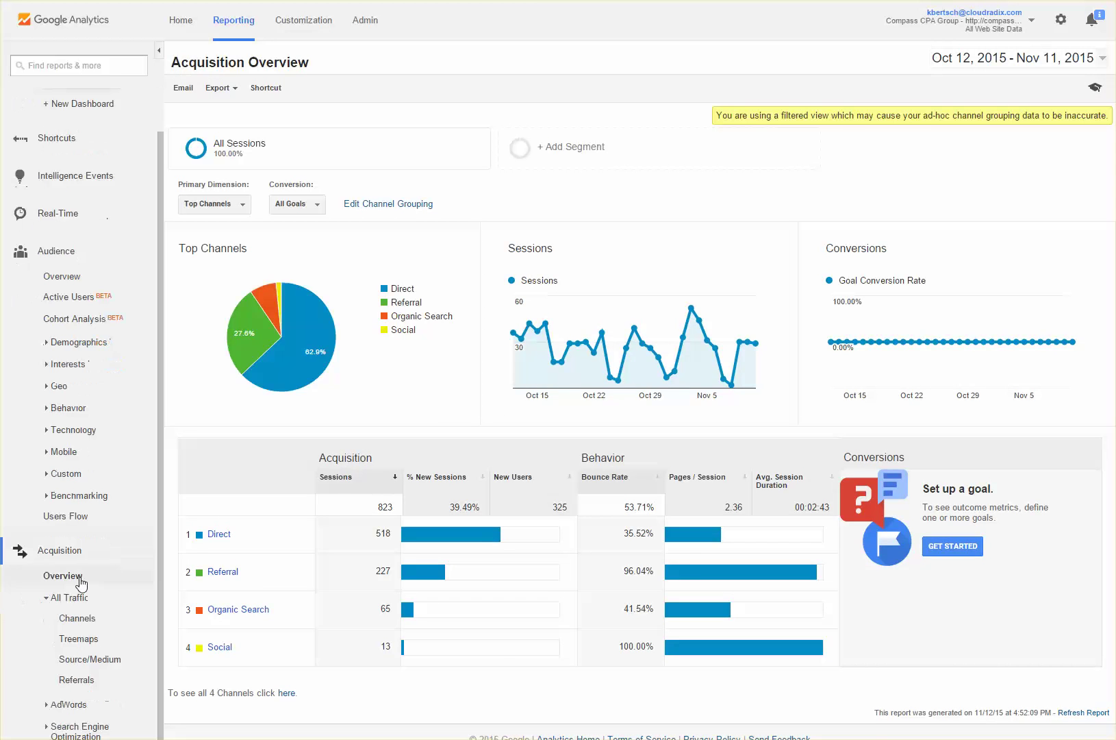
Step: Reopen the Source/Medium report and highlight best-seo-software.xyz's 7.29% session share
{"action": "left_click", "coordinate": [90, 659]}
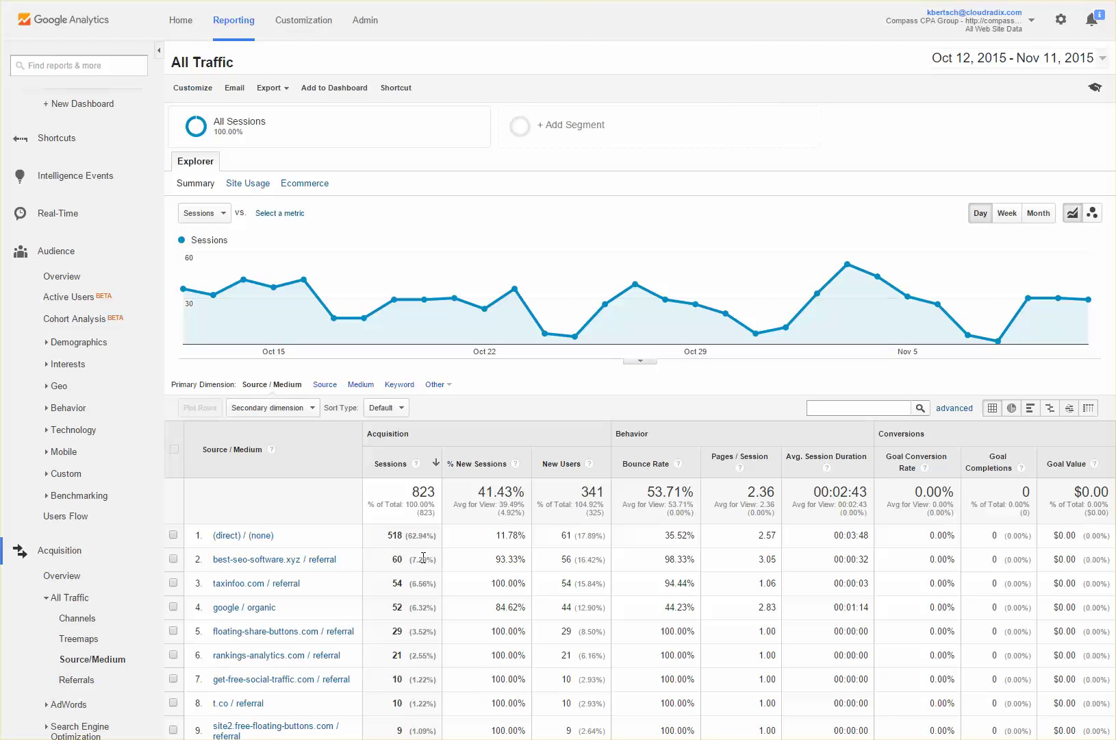
{"action": "left_click_drag", "start_coordinate": [413, 559], "coordinate": [428, 559]}
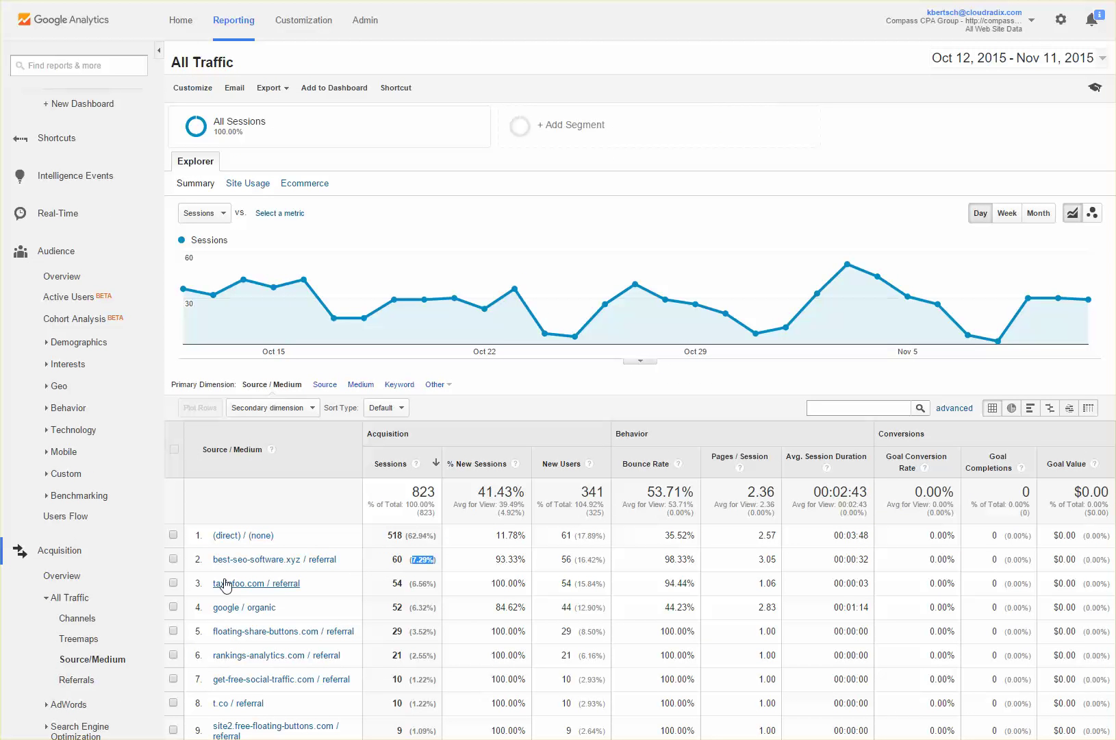